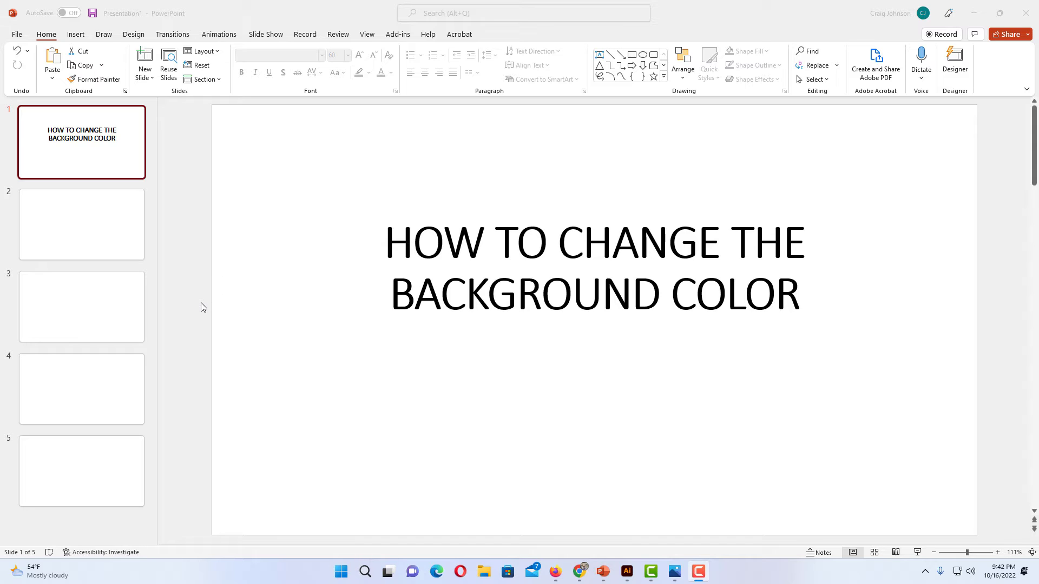
Step: Select the blank third slide and bring up its shortcut menu with Format Background
{"action": "left_click", "coordinate": [103, 315]}
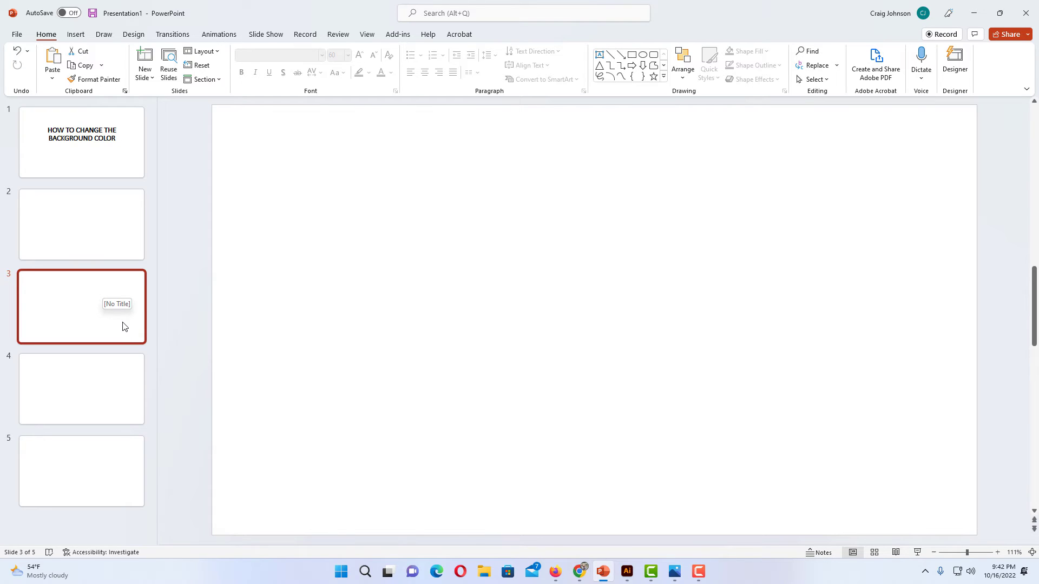
{"action": "right_click", "coordinate": [236, 270]}
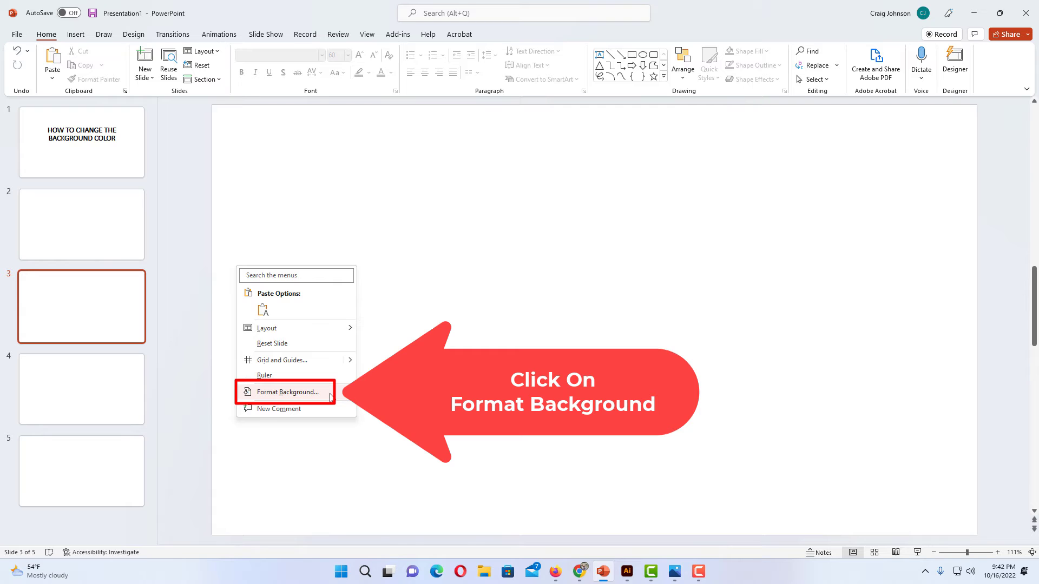
Step: Open the Format Background pane for slide 3 and re-expand its Fill options
{"action": "left_click", "coordinate": [301, 394]}
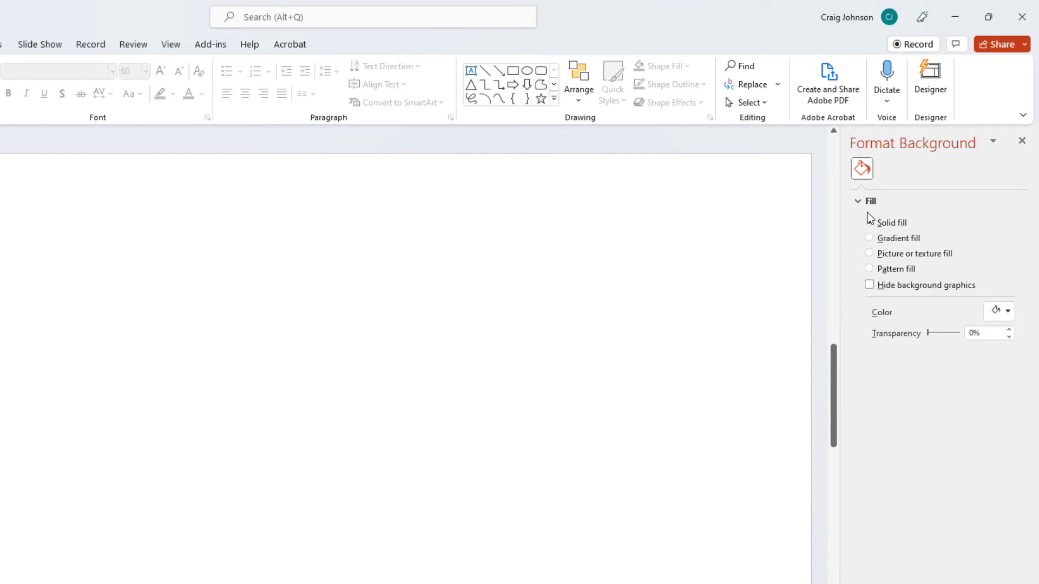
{"action": "left_click", "coordinate": [854, 205]}
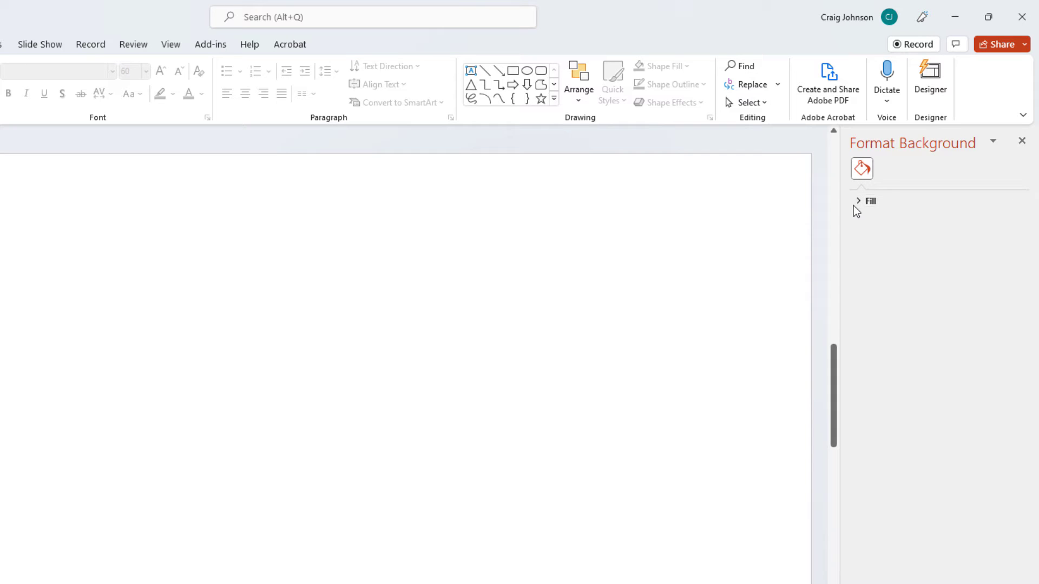
{"action": "left_click", "coordinate": [856, 205]}
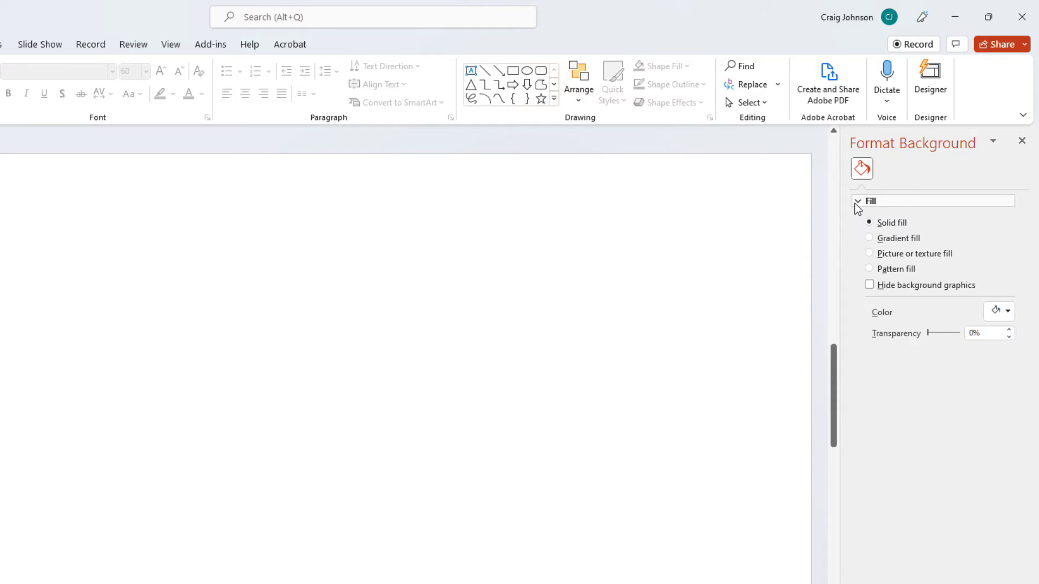
{"action": "left_click", "coordinate": [1008, 312]}
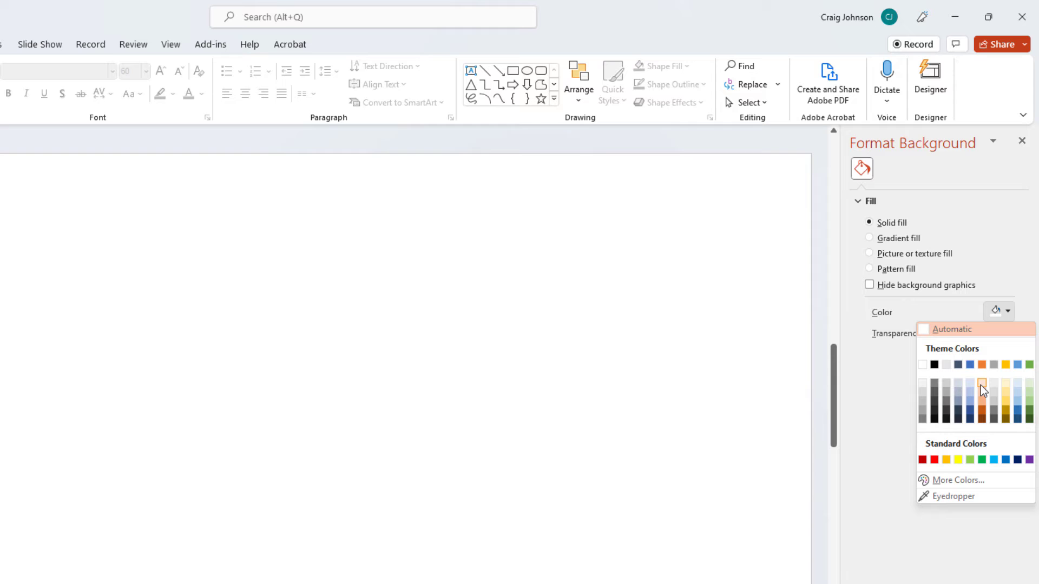
{"action": "left_click", "coordinate": [983, 481]}
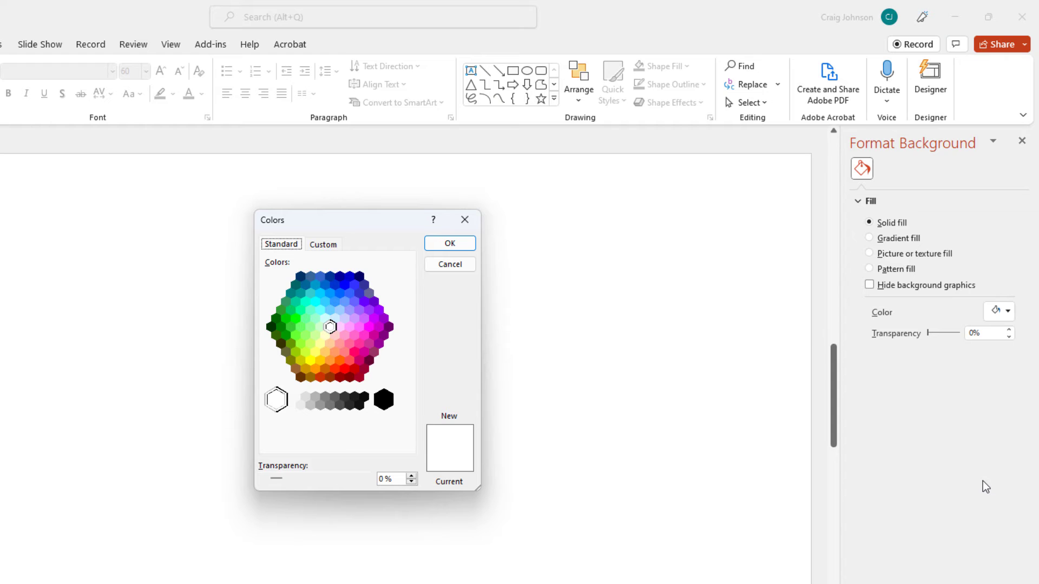
{"action": "left_click_drag", "start_coordinate": [395, 221], "coordinate": [764, 246]}
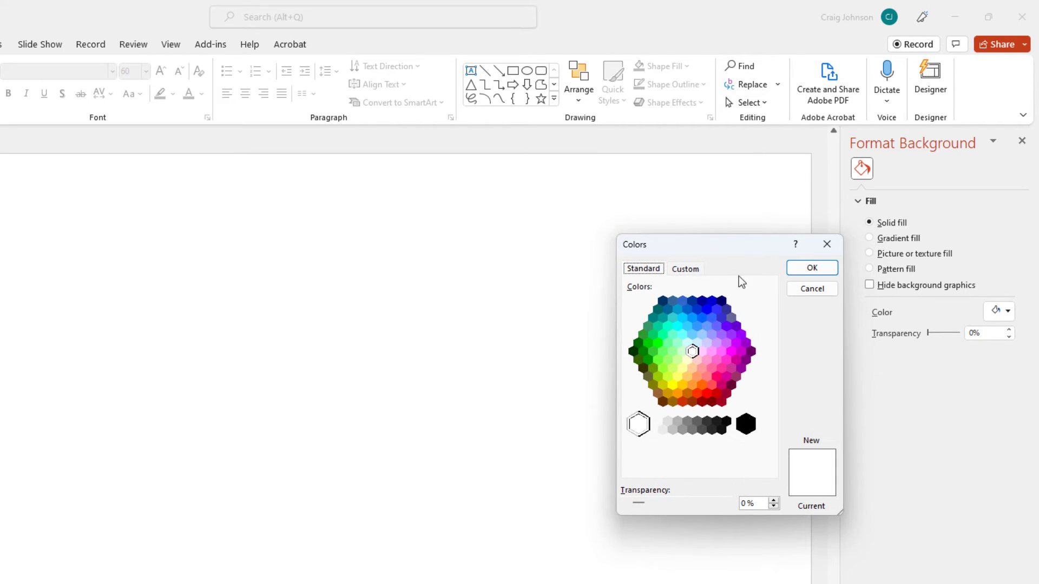
{"action": "left_click", "coordinate": [686, 269]}
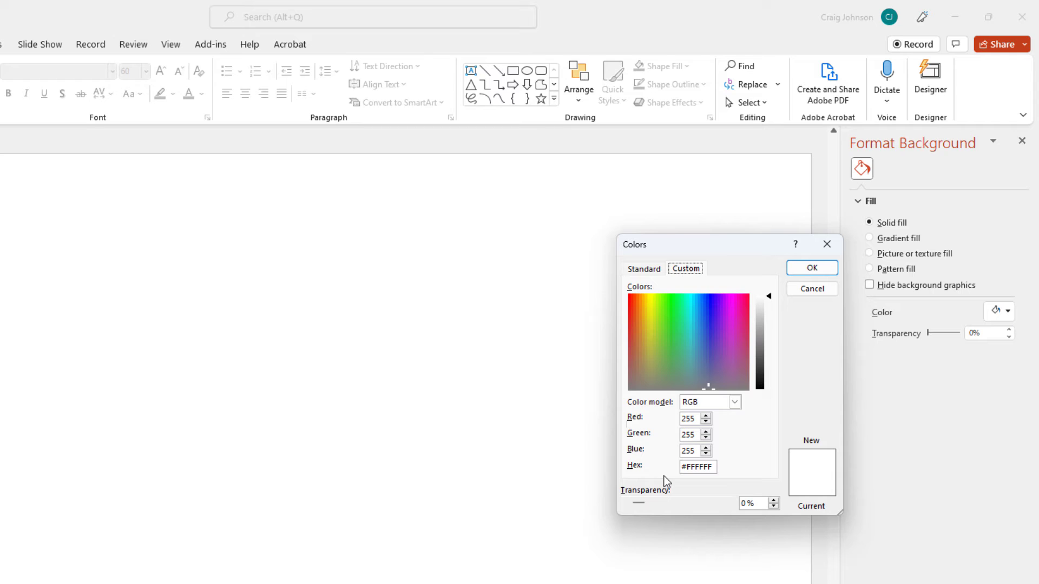
{"action": "left_click", "coordinate": [804, 293]}
Step: Fill slide 3's background with light orange at 34% transparency
{"action": "left_click", "coordinate": [1005, 314]}
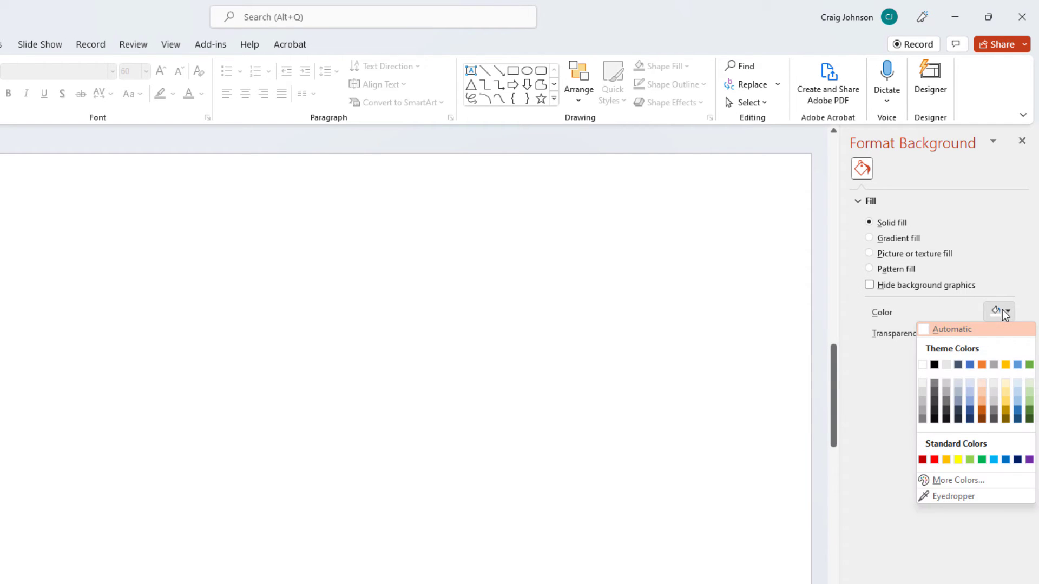
{"action": "left_click", "coordinate": [982, 395]}
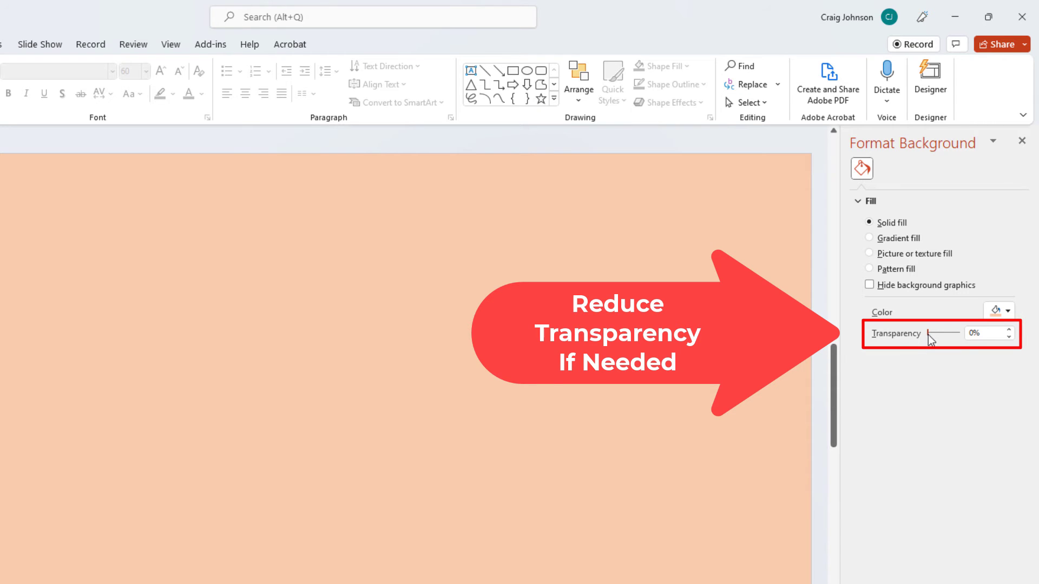
{"action": "mouse_move", "coordinate": [928, 334]}
{"action": "left_mouse_down"}
{"action": "mouse_move", "coordinate": [970, 338]}
{"action": "mouse_move", "coordinate": [942, 339]}
{"action": "left_mouse_up"}
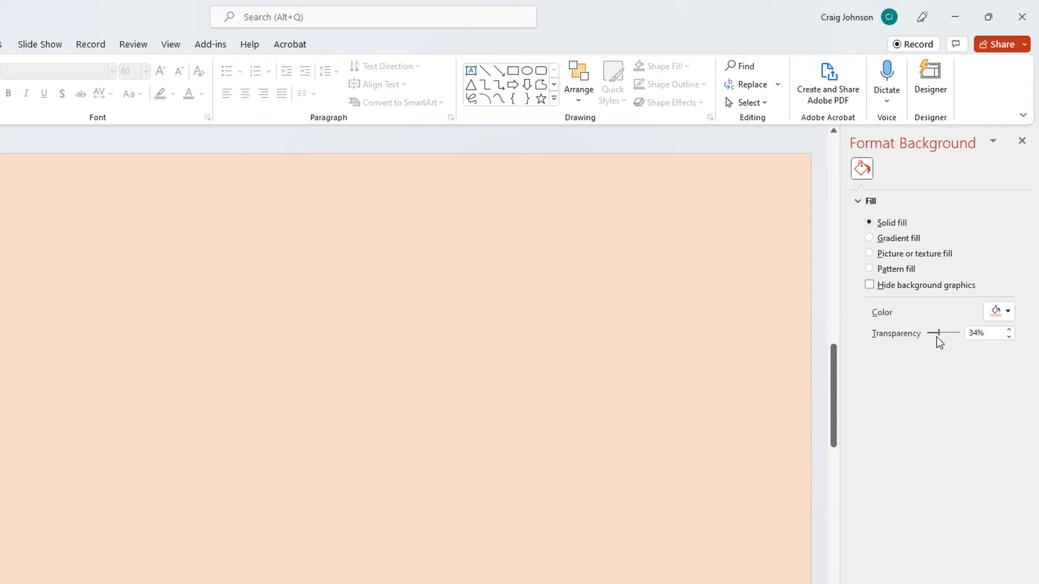
Step: Apply a green preset radial gradient fading to white toward the bottom-right corner
{"action": "left_click", "coordinate": [870, 239]}
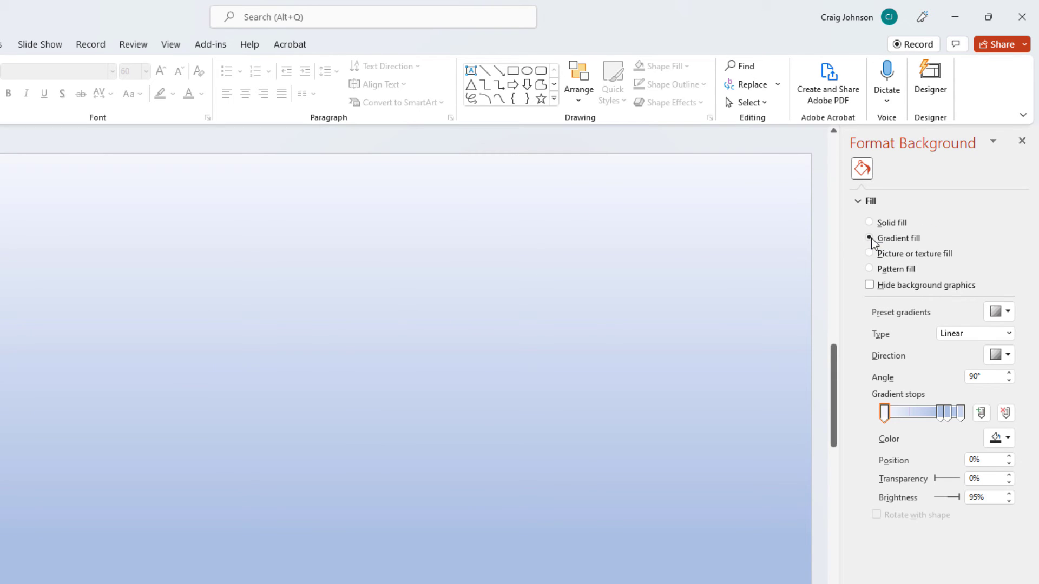
{"action": "left_click", "coordinate": [1008, 317]}
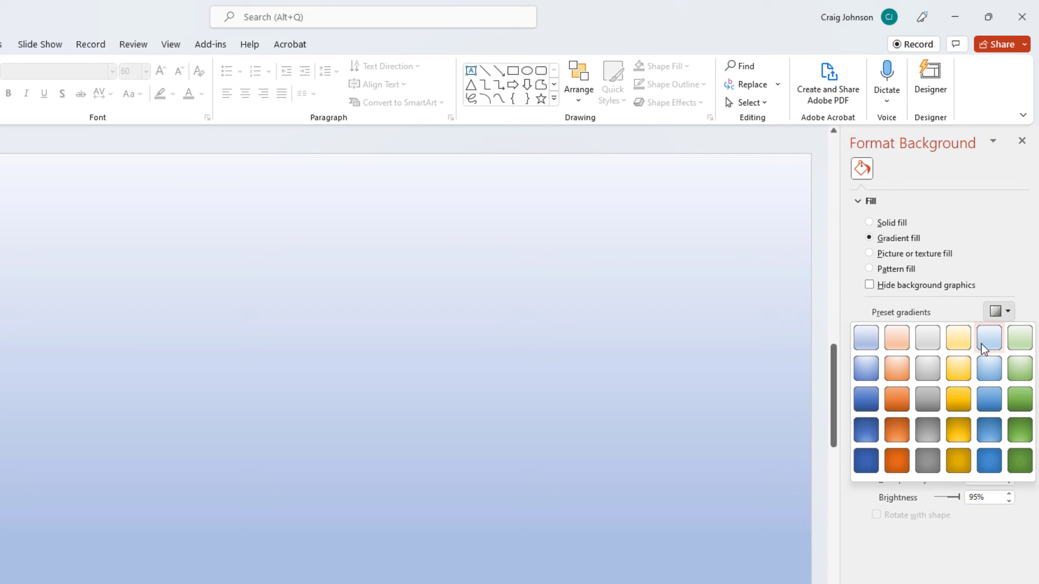
{"action": "left_click", "coordinate": [1018, 378]}
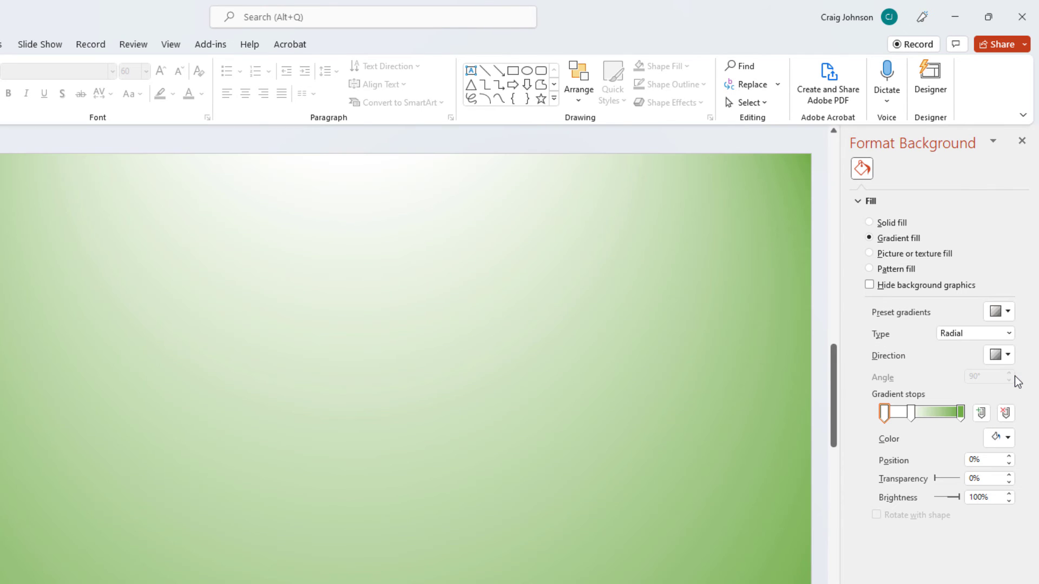
{"action": "left_click", "coordinate": [1006, 357]}
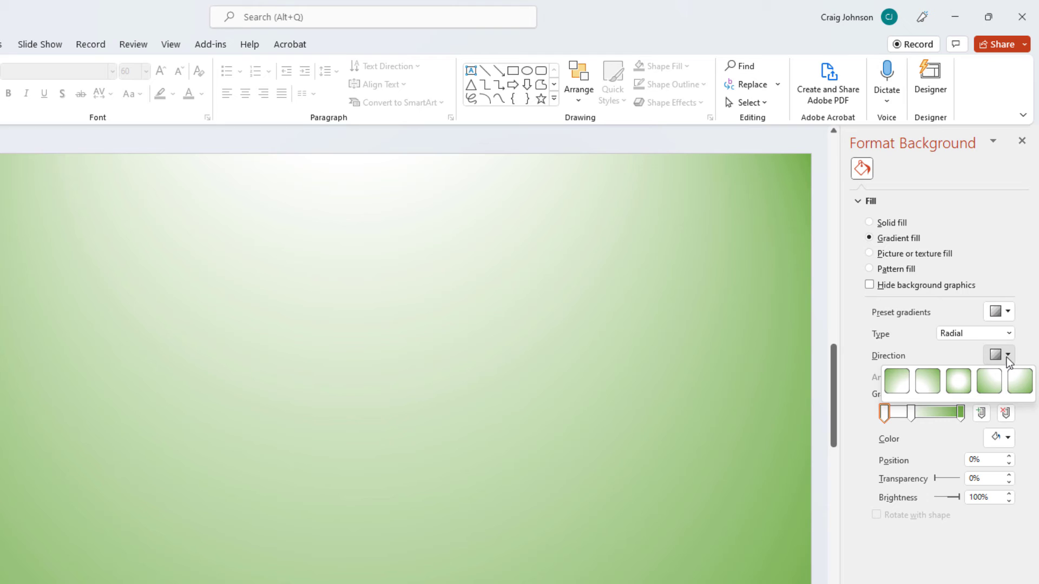
{"action": "left_click", "coordinate": [909, 386]}
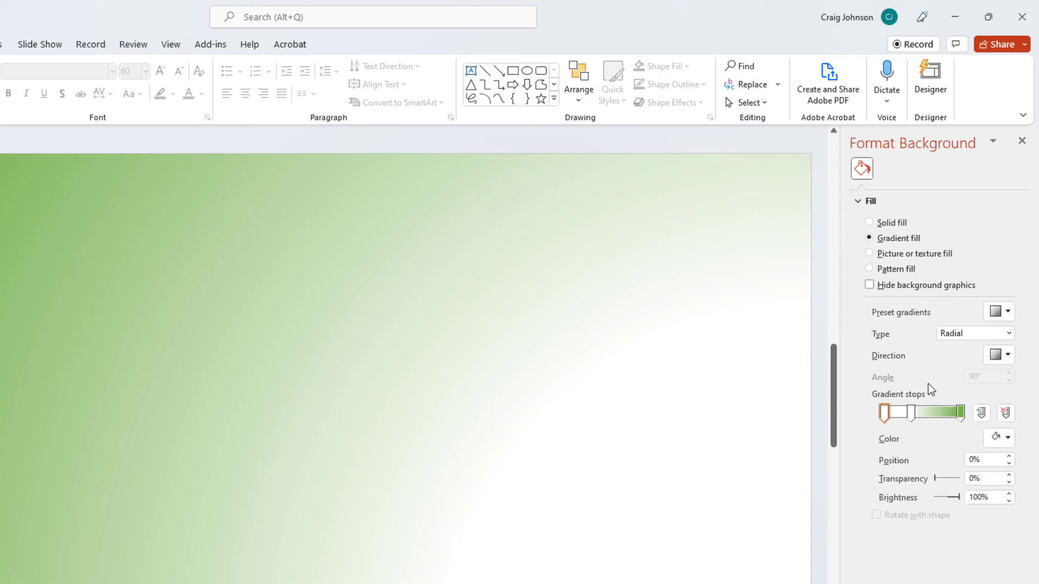
Step: Switch slide 3's background to a vertical-stripe pattern fill
{"action": "left_click", "coordinate": [870, 270]}
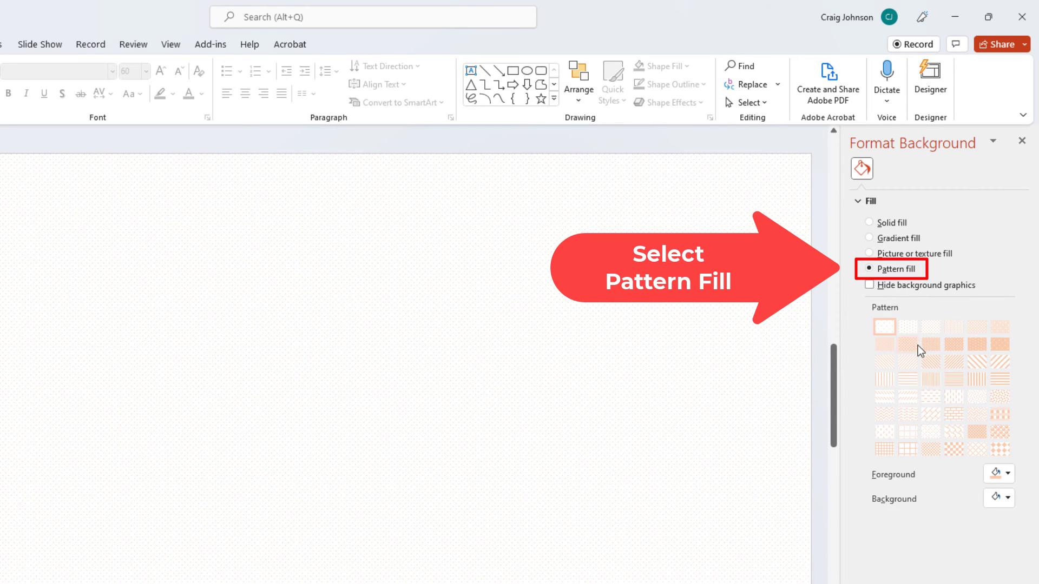
{"action": "left_click", "coordinate": [937, 362]}
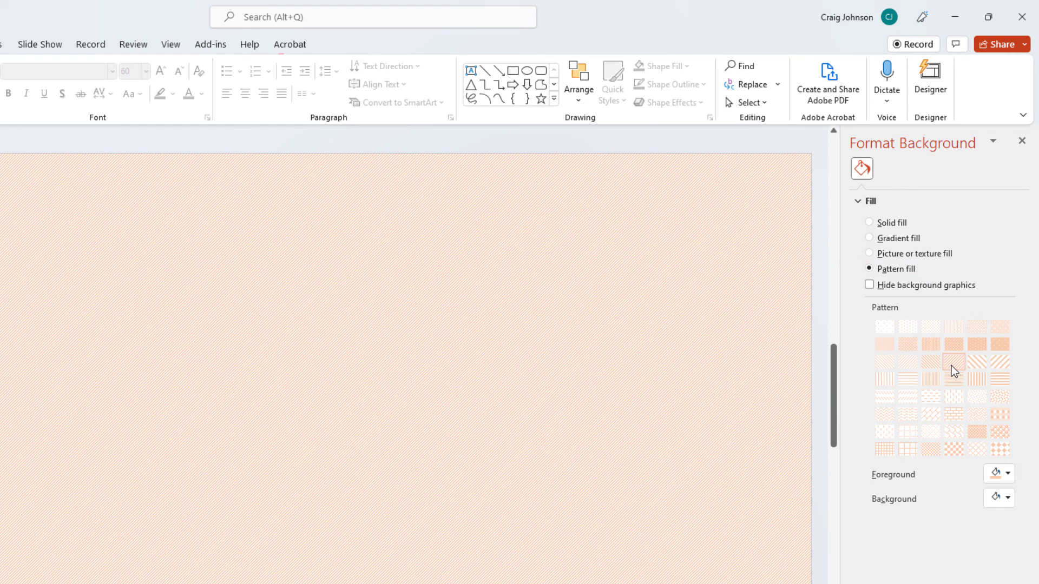
{"action": "left_click", "coordinate": [970, 380]}
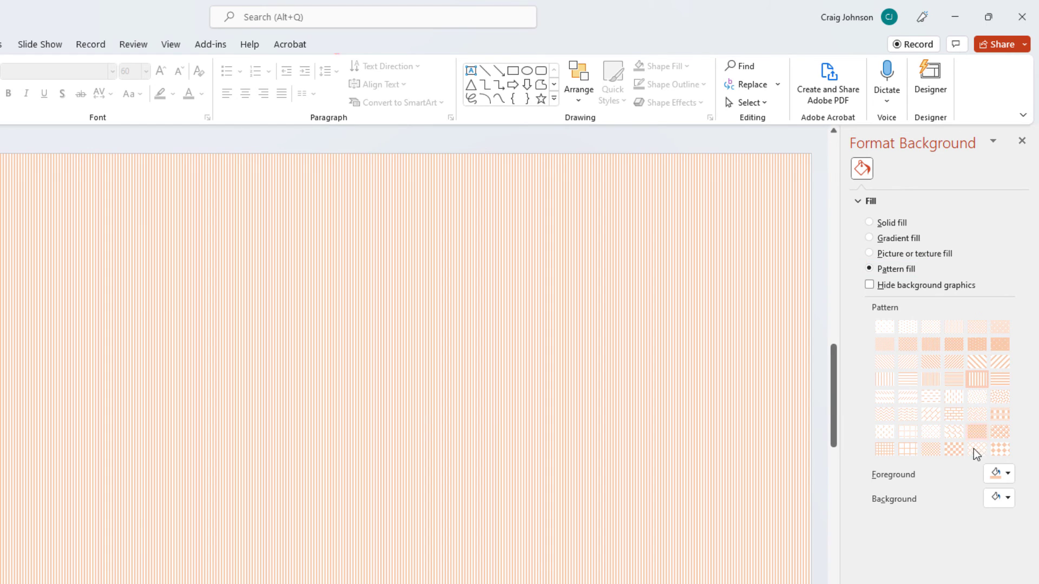
Step: Make the stripes blue on a light blue pattern background
{"action": "left_click", "coordinate": [1009, 475]}
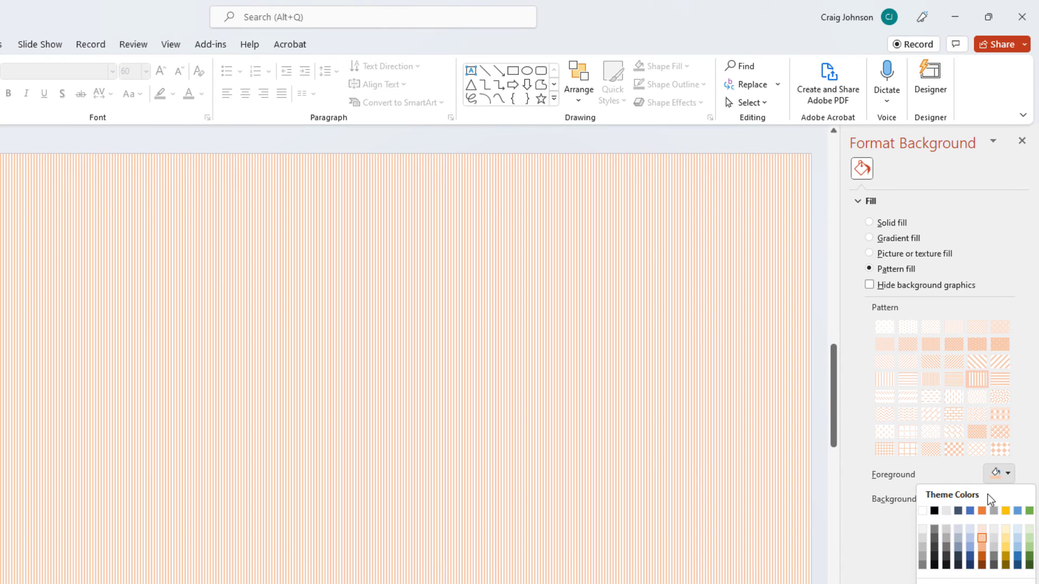
{"action": "left_click", "coordinate": [970, 539]}
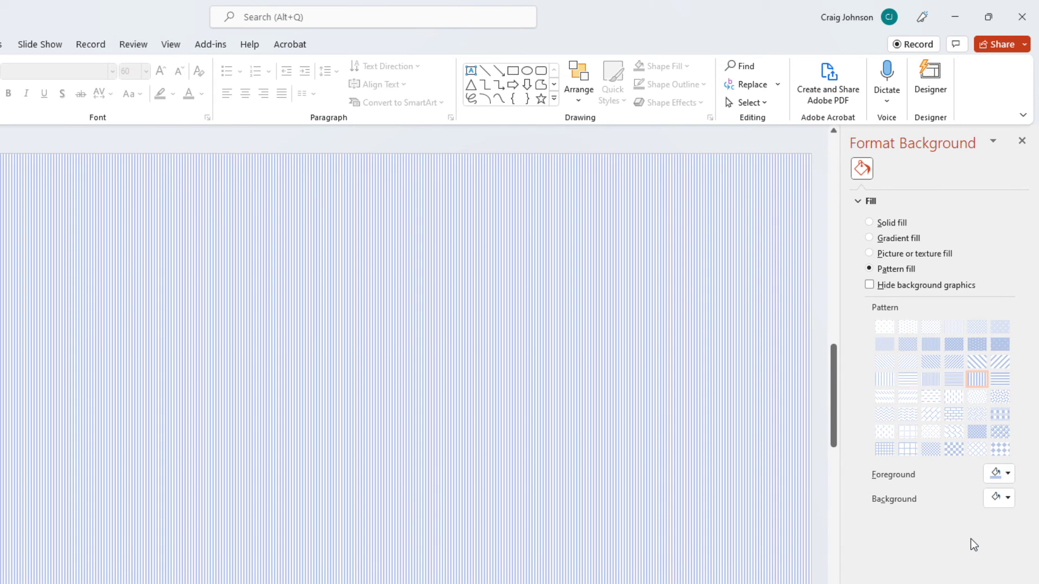
{"action": "left_click", "coordinate": [1008, 498]}
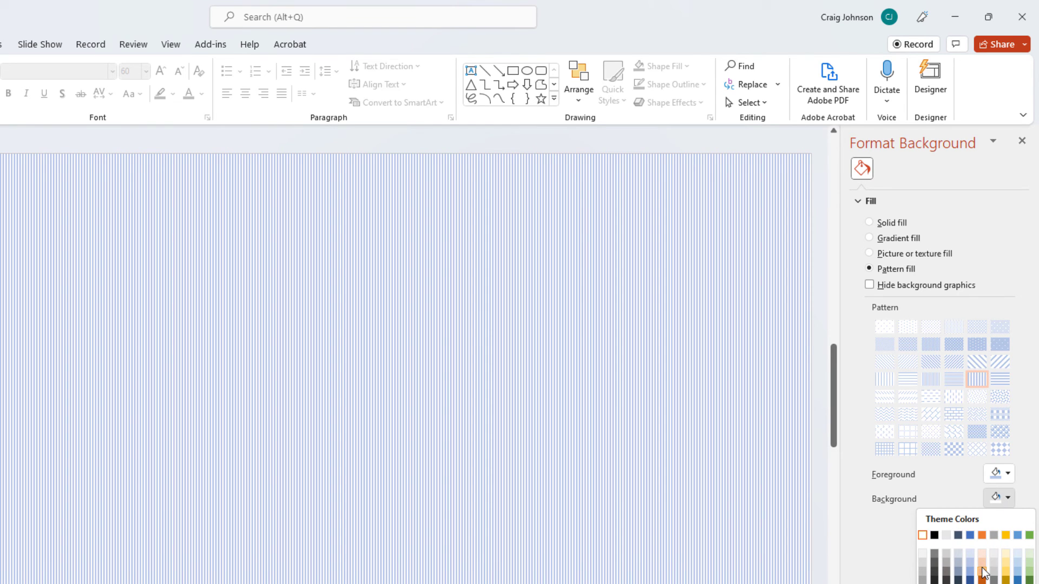
{"action": "left_click", "coordinate": [1018, 558]}
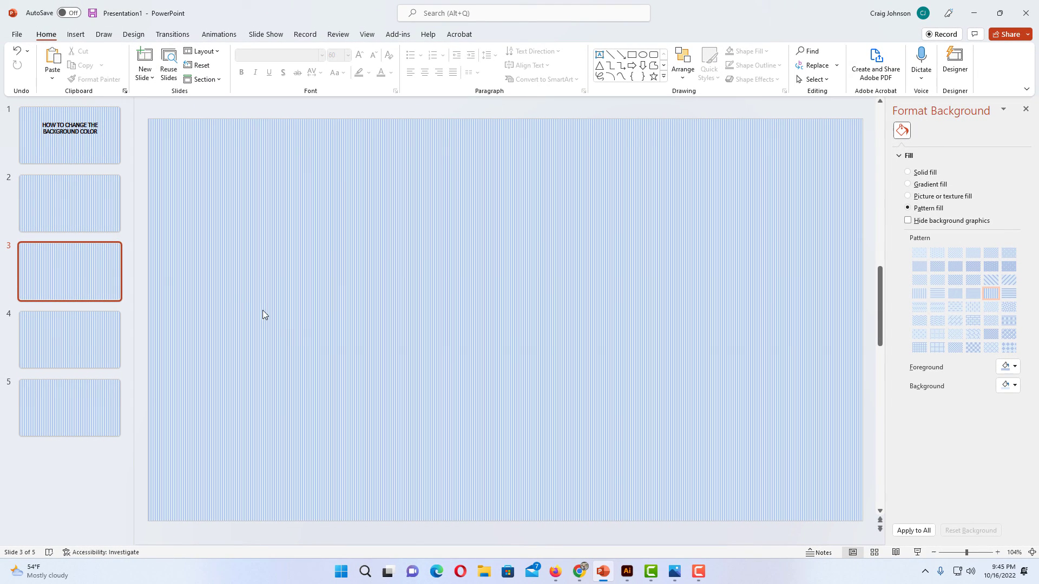
Step: Check slides 2 to 5 and the title slide for the blue vertical-stripe background
{"action": "left_click", "coordinate": [105, 221]}
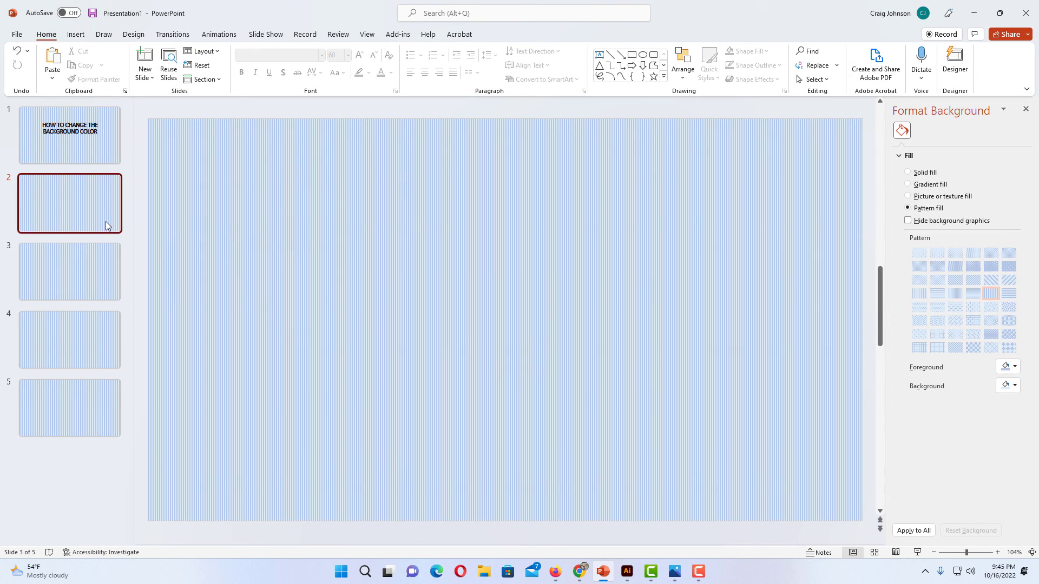
{"action": "left_click", "coordinate": [100, 160]}
{"action": "left_click", "coordinate": [96, 264]}
{"action": "left_click", "coordinate": [95, 326]}
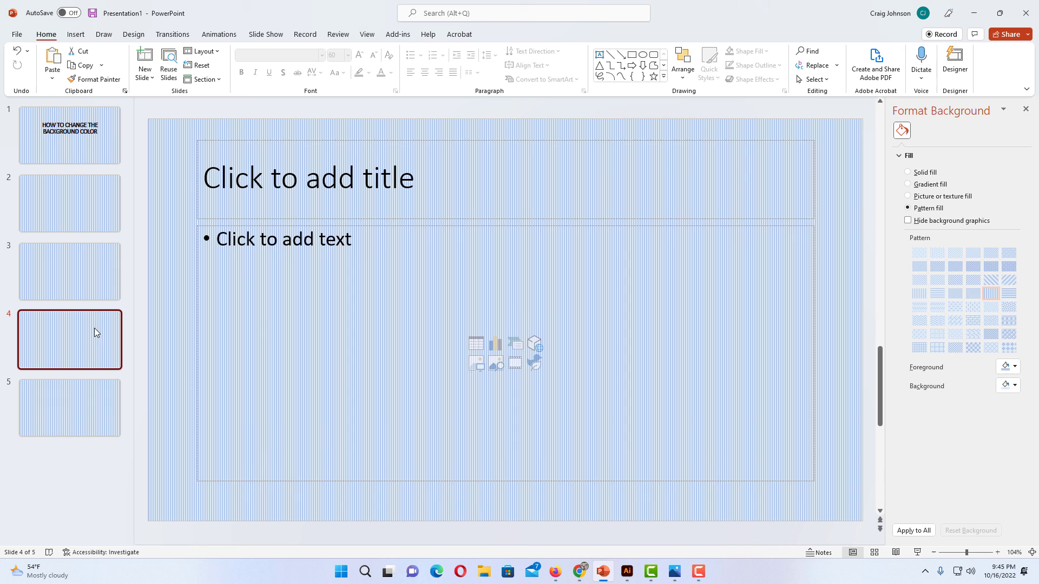
{"action": "left_click", "coordinate": [91, 393]}
{"action": "left_click", "coordinate": [95, 155]}
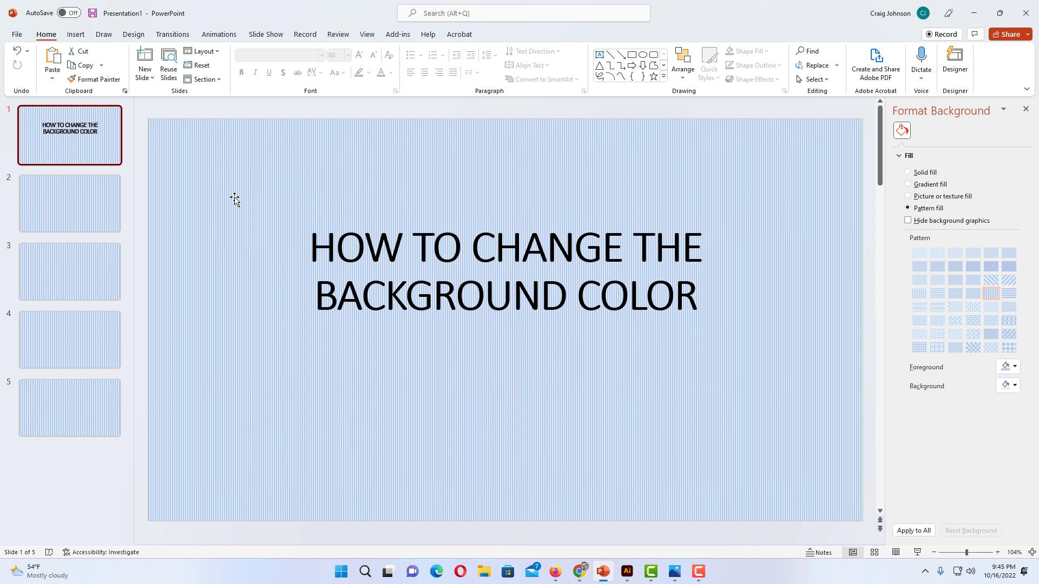